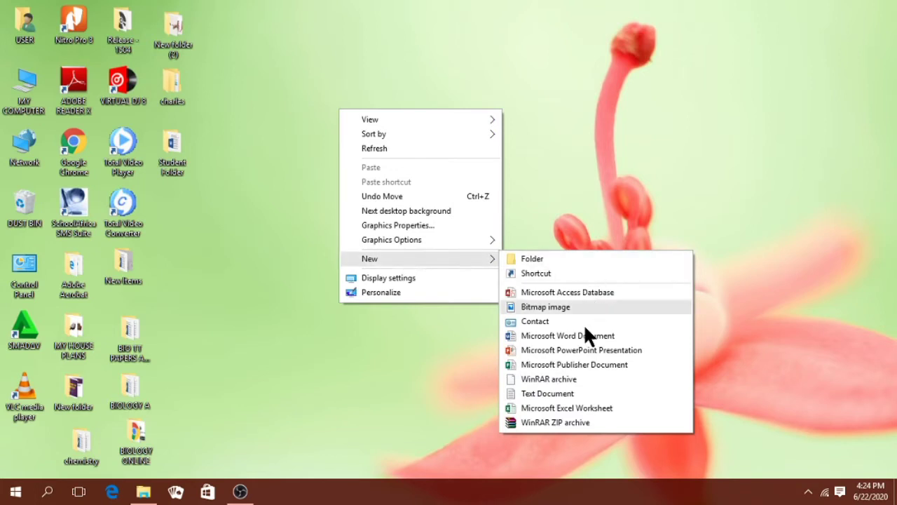
Create a new Microsoft Word document on the desktop, name it "A cylinder" and open it
{"action": "left_click", "coordinate": [576, 335]}
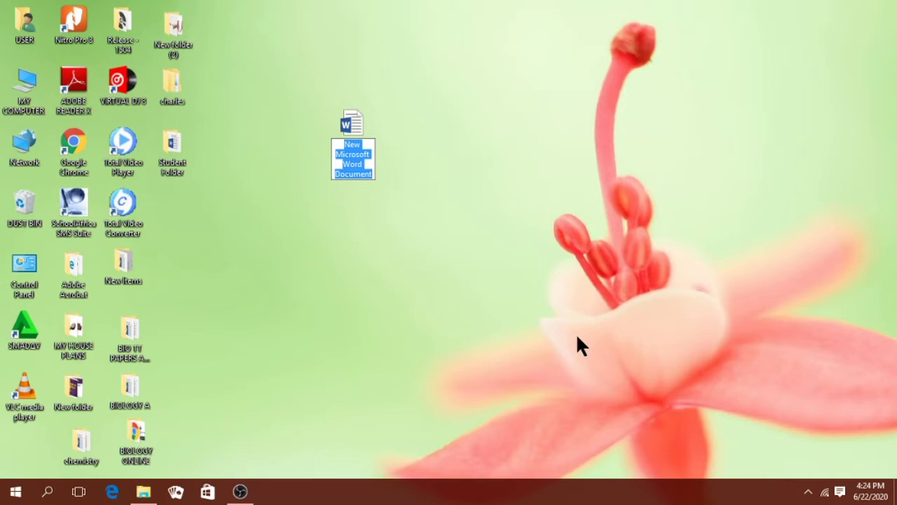
{"action": "key", "text": "BackSpace"}
{"action": "type", "text": "A c"}
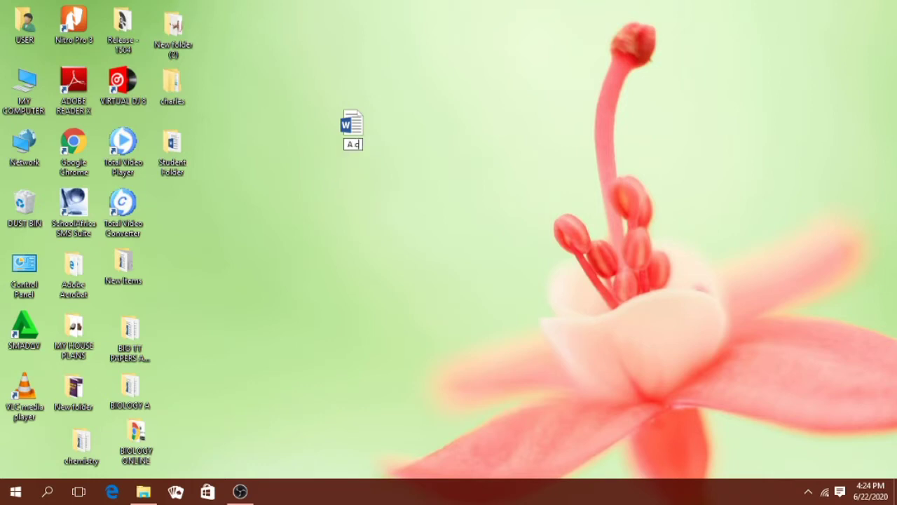
{"action": "type", "text": "ylinder"}
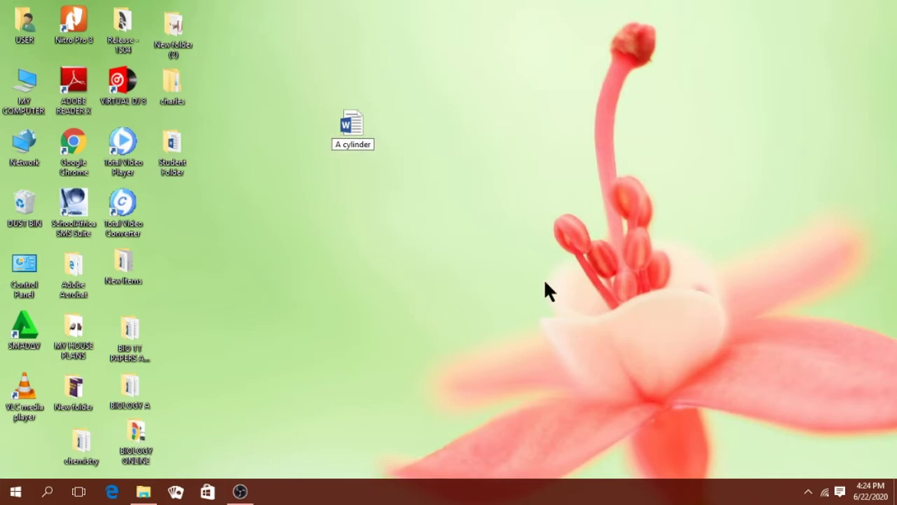
{"action": "key", "text": "Return"}
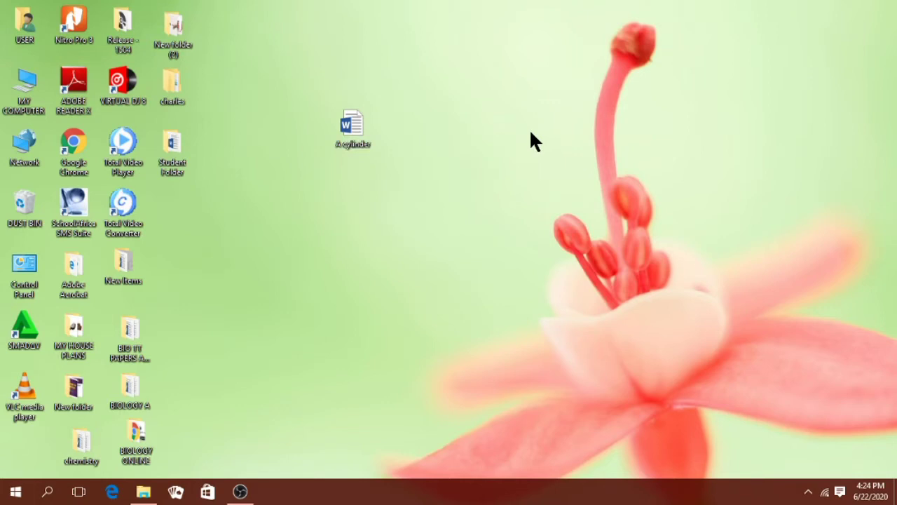
{"action": "double_click", "coordinate": [357, 129]}
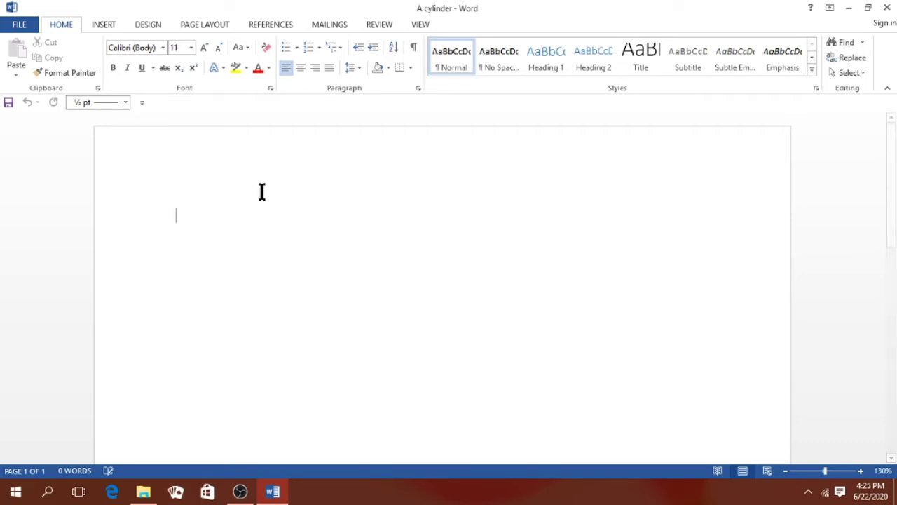
Draw a cylinder shape about 3.2" high and 2.38" wide near the middle of the page
{"action": "left_click", "coordinate": [104, 24]}
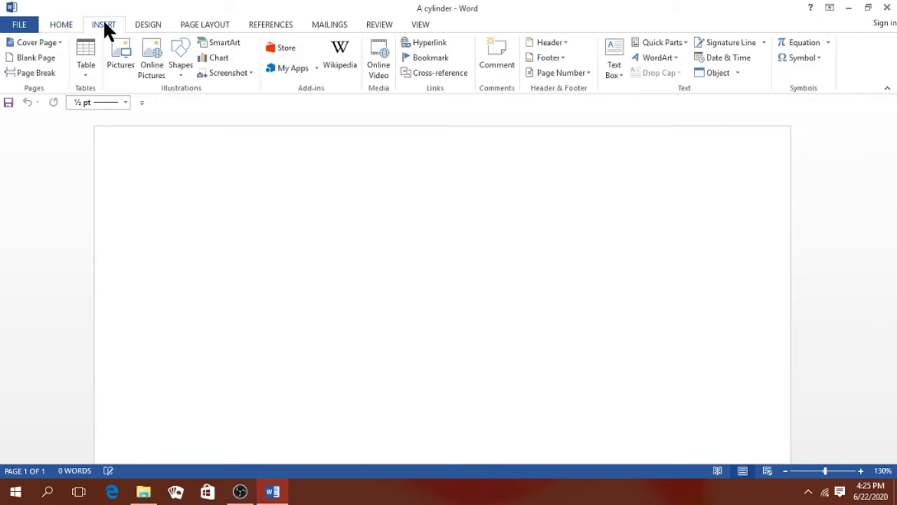
{"action": "left_click", "coordinate": [184, 77]}
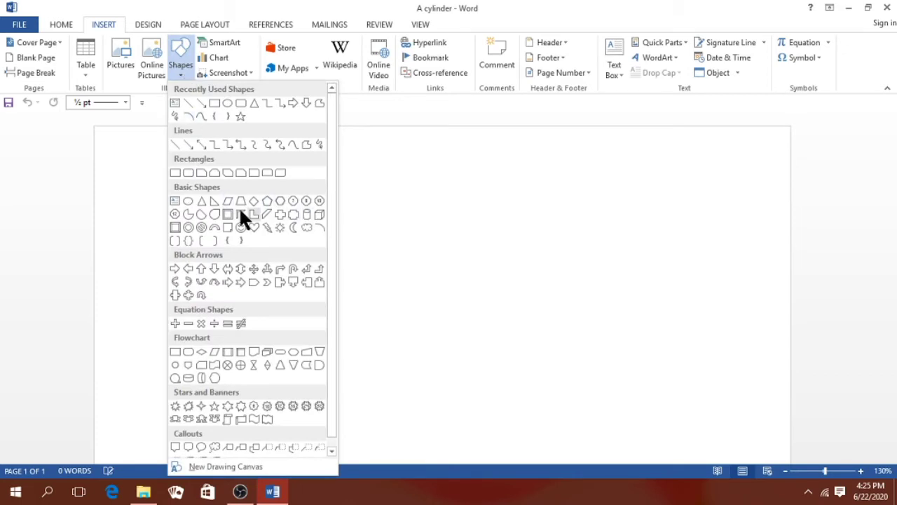
{"action": "left_click", "coordinate": [306, 215]}
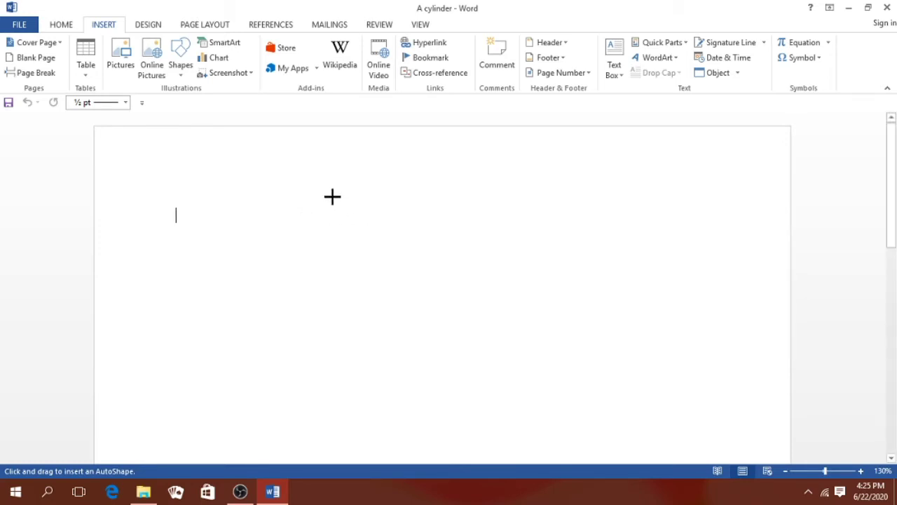
{"action": "mouse_move", "coordinate": [333, 200]}
{"action": "left_mouse_down"}
{"action": "mouse_move", "coordinate": [456, 240]}
{"action": "mouse_move", "coordinate": [453, 315]}
{"action": "mouse_move", "coordinate": [517, 326]}
{"action": "mouse_move", "coordinate": [497, 404]}
{"action": "mouse_move", "coordinate": [539, 404]}
{"action": "mouse_move", "coordinate": [524, 440]}
{"action": "mouse_move", "coordinate": [535, 395]}
{"action": "mouse_move", "coordinate": [543, 409]}
{"action": "mouse_move", "coordinate": [554, 399]}
{"action": "mouse_move", "coordinate": [554, 406]}
{"action": "mouse_move", "coordinate": [528, 408]}
{"action": "left_mouse_up"}
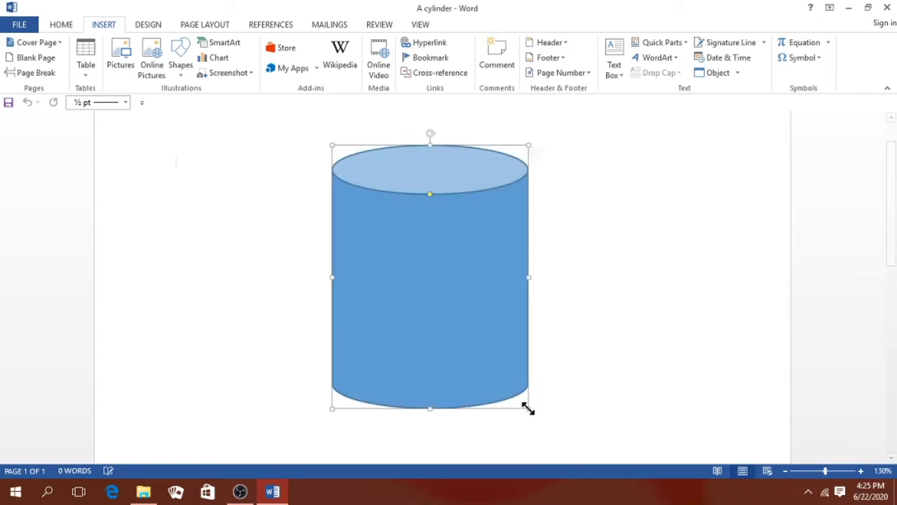
{"action": "left_click", "coordinate": [650, 298]}
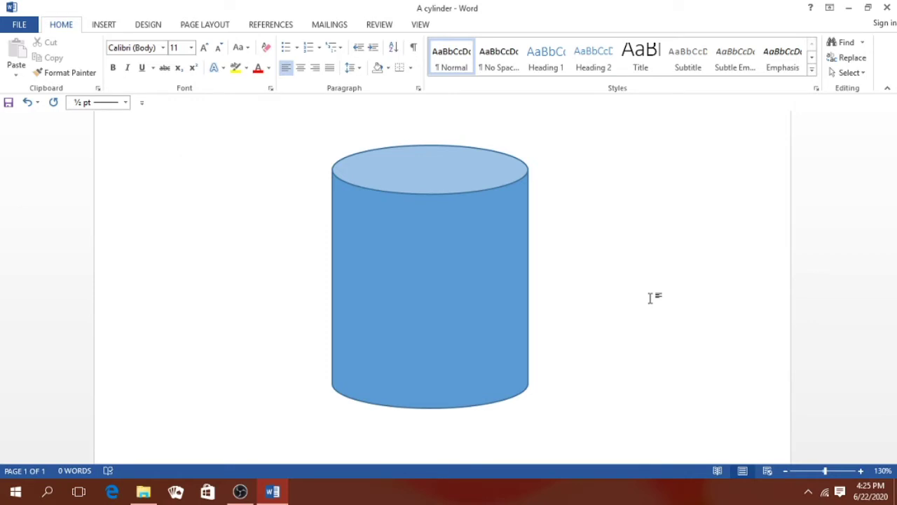
Remove the cylinder's fill and set its outline color to black
{"action": "left_click", "coordinate": [454, 241]}
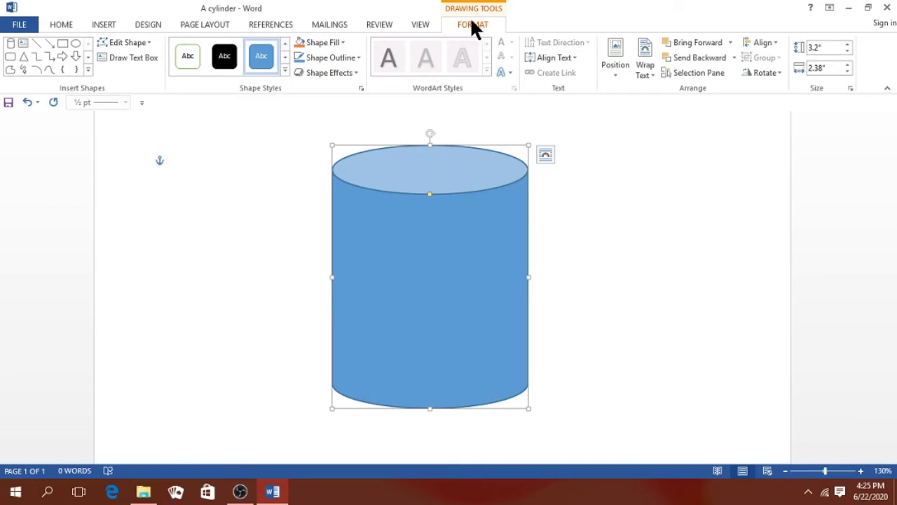
{"action": "left_click", "coordinate": [343, 44]}
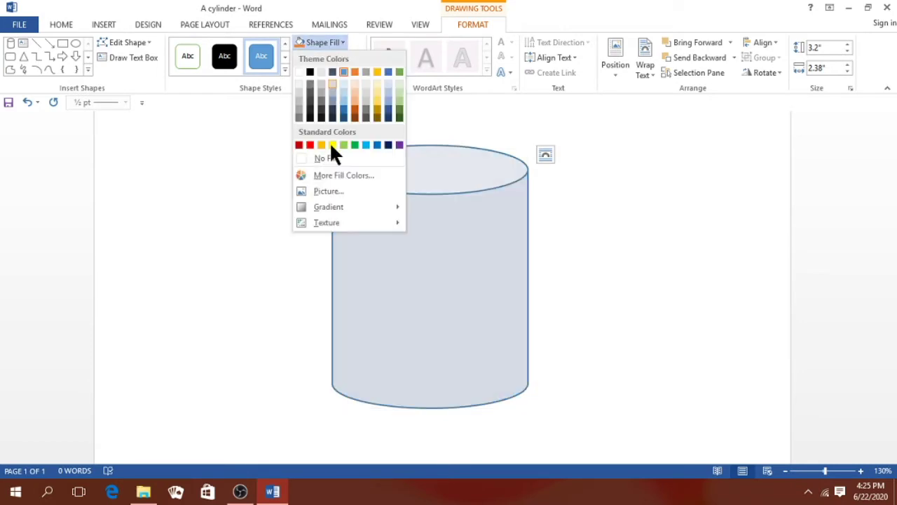
{"action": "left_click", "coordinate": [337, 159]}
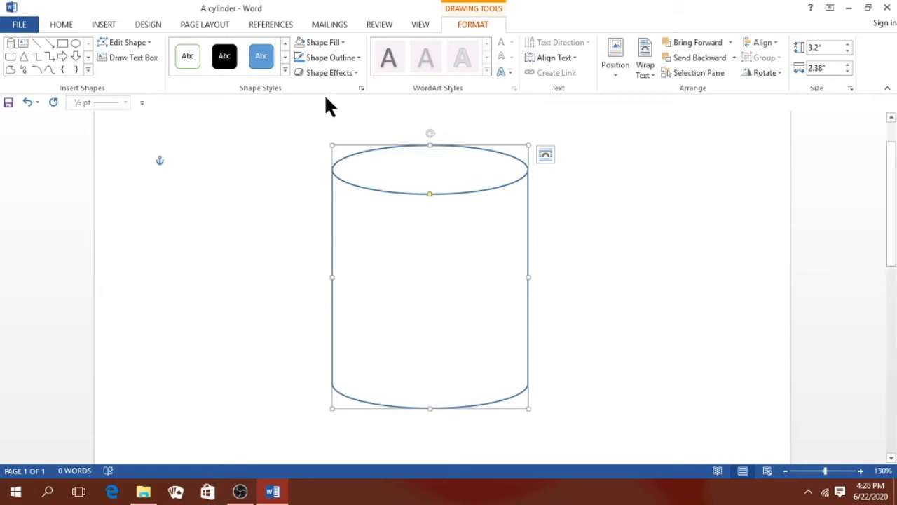
{"action": "left_click", "coordinate": [358, 59]}
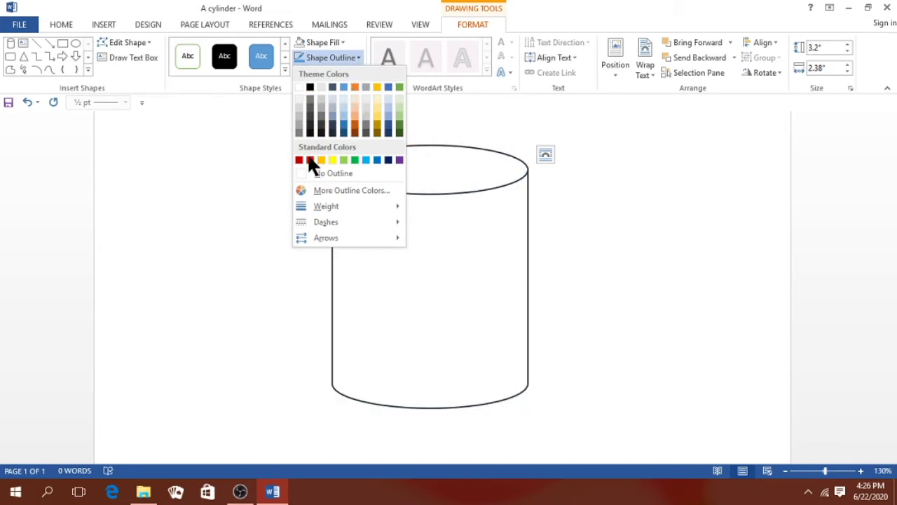
{"action": "left_click", "coordinate": [310, 88]}
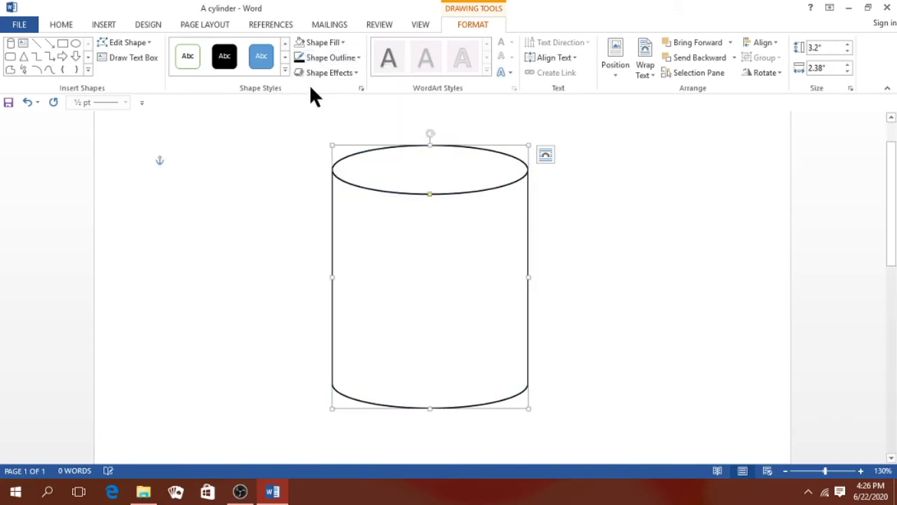
{"action": "left_click", "coordinate": [620, 208]}
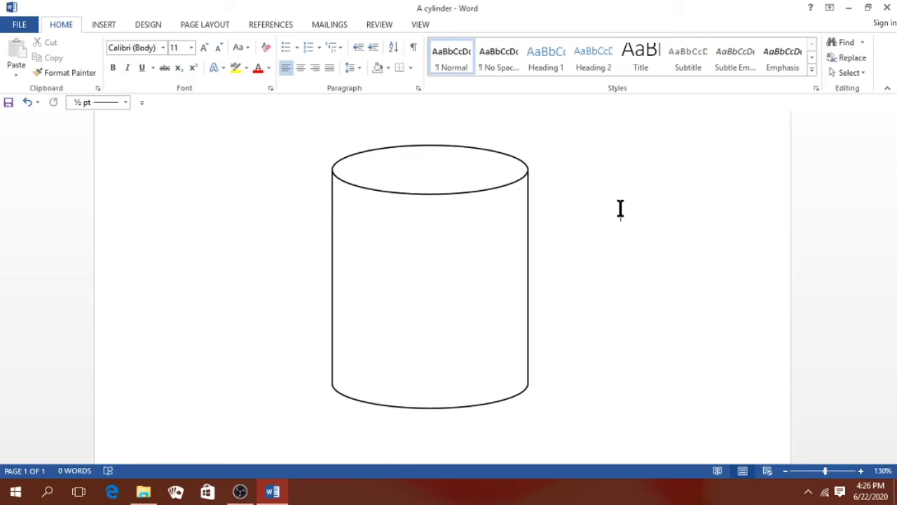
Draw a vertical arrow about 1.22" long just right of the cylinder's upper half, pointing up to the level of its top rim
{"action": "left_click", "coordinate": [107, 24]}
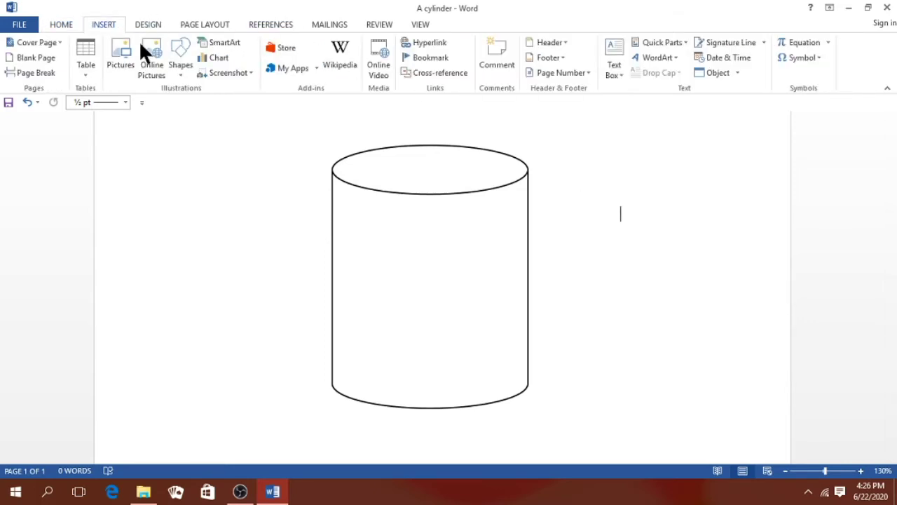
{"action": "left_click", "coordinate": [175, 70]}
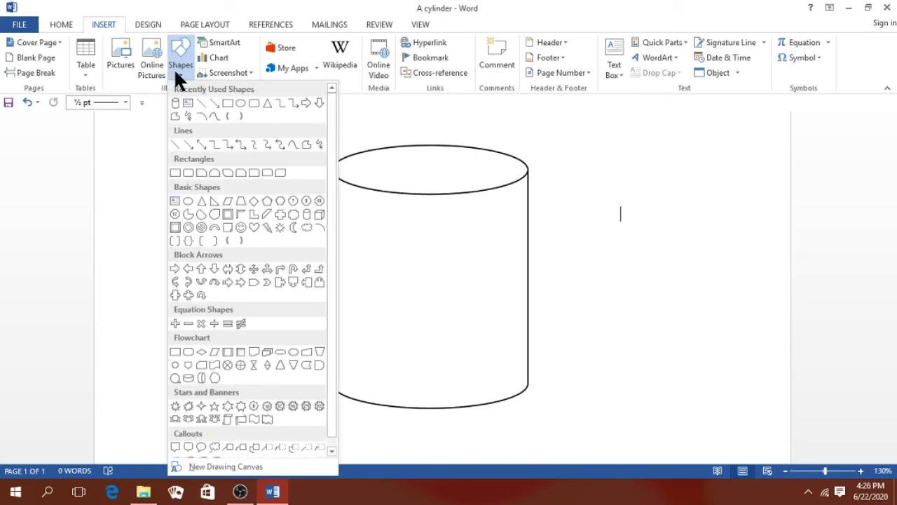
{"action": "left_click", "coordinate": [215, 103]}
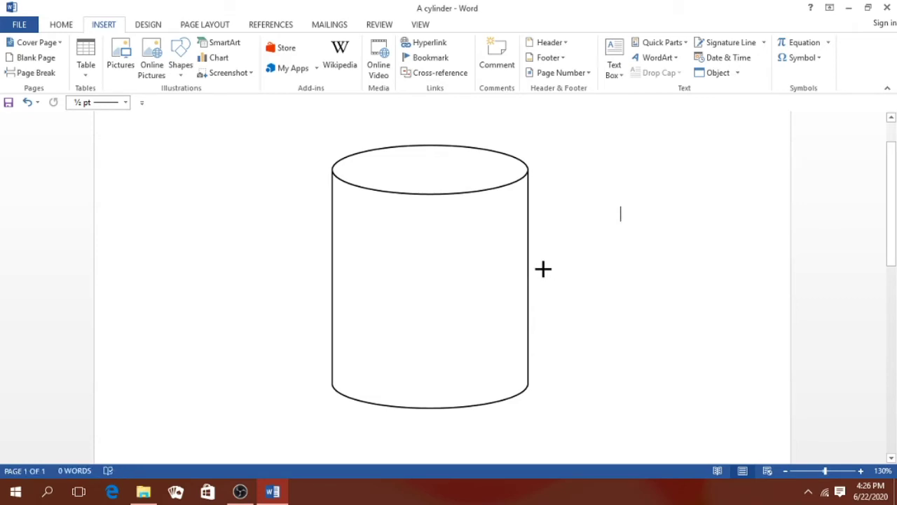
{"action": "left_click_drag", "start_coordinate": [543, 269], "coordinate": [537, 171]}
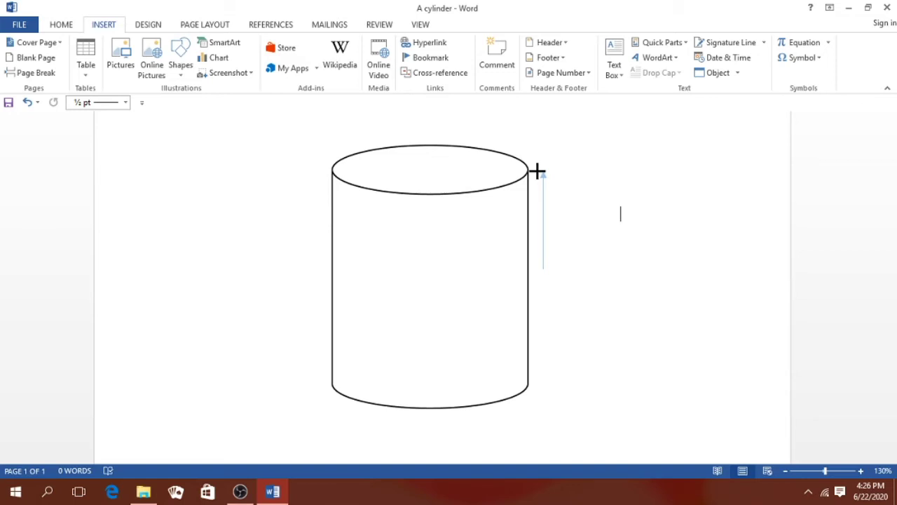
{"action": "left_click_drag", "start_coordinate": [537, 171], "coordinate": [538, 169]}
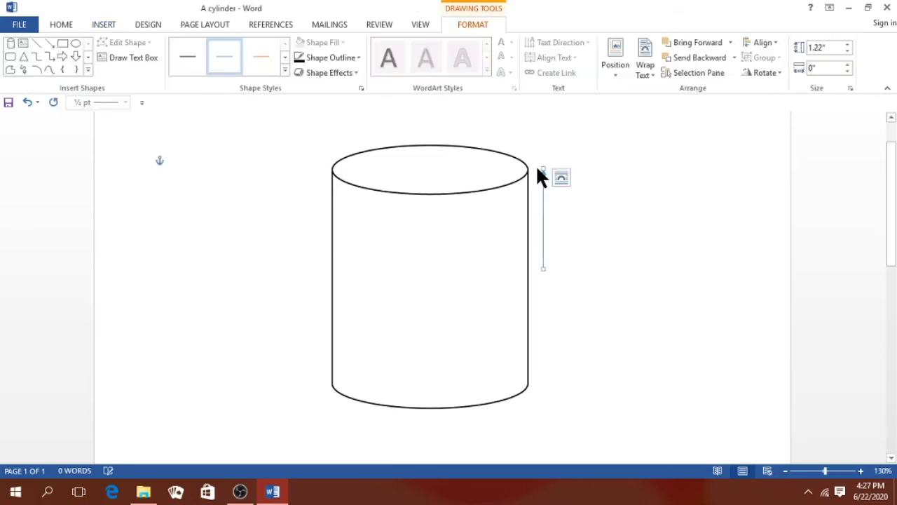
{"action": "left_click", "coordinate": [635, 187]}
Draw a vertical arrow about 1.12" long below the upward one, pointing down to the cylinder's base and leaving a gap between them
{"action": "left_click", "coordinate": [104, 26]}
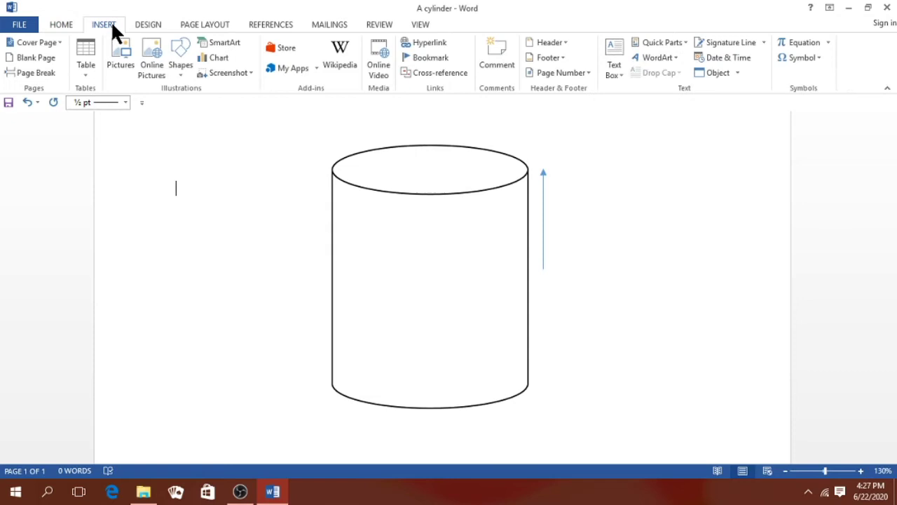
{"action": "left_click", "coordinate": [179, 70]}
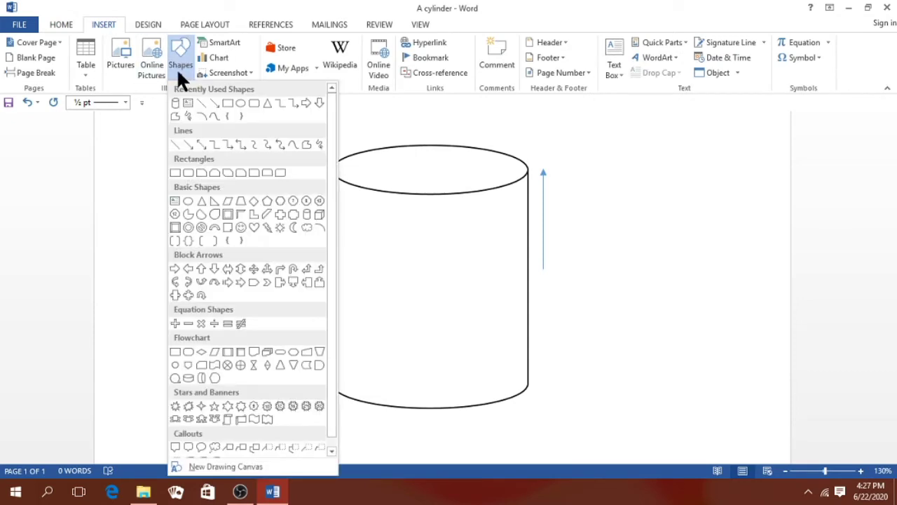
{"action": "left_click", "coordinate": [213, 103]}
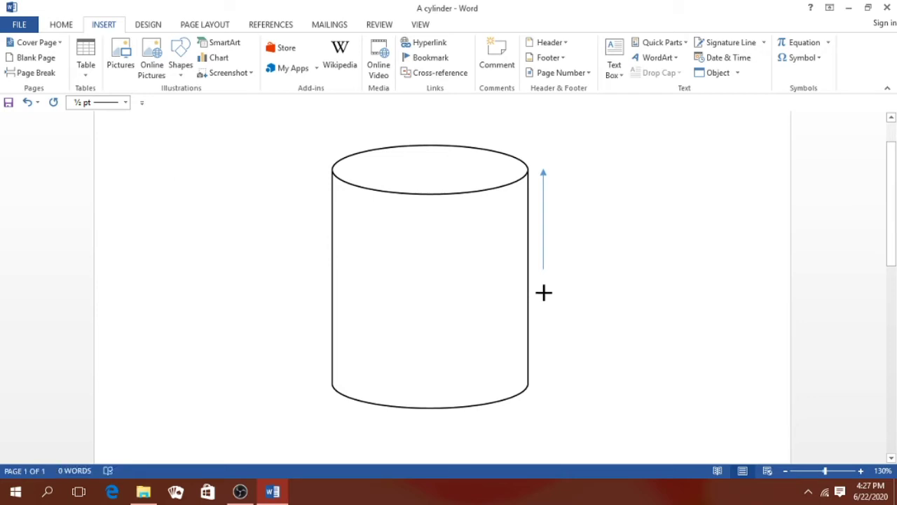
{"action": "left_click_drag", "start_coordinate": [544, 292], "coordinate": [544, 387]}
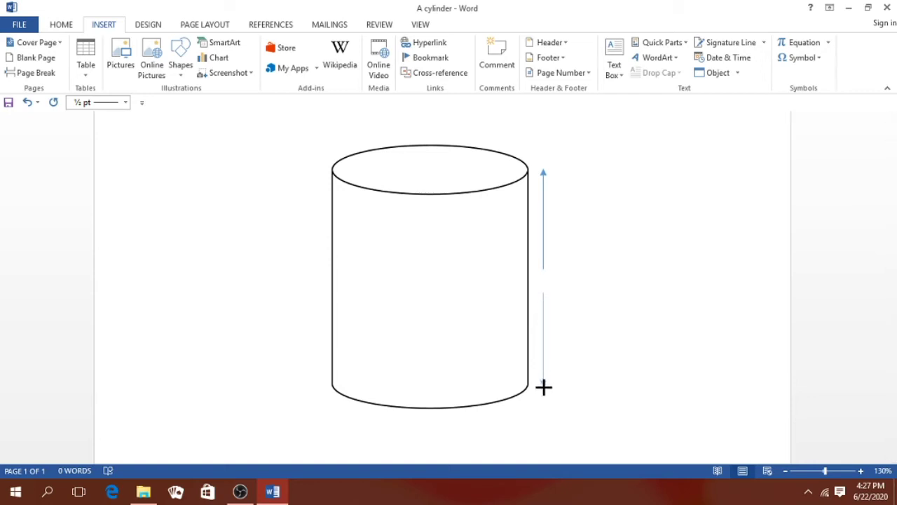
{"action": "left_click_drag", "start_coordinate": [544, 387], "coordinate": [544, 384]}
{"action": "key", "text": "Escape"}
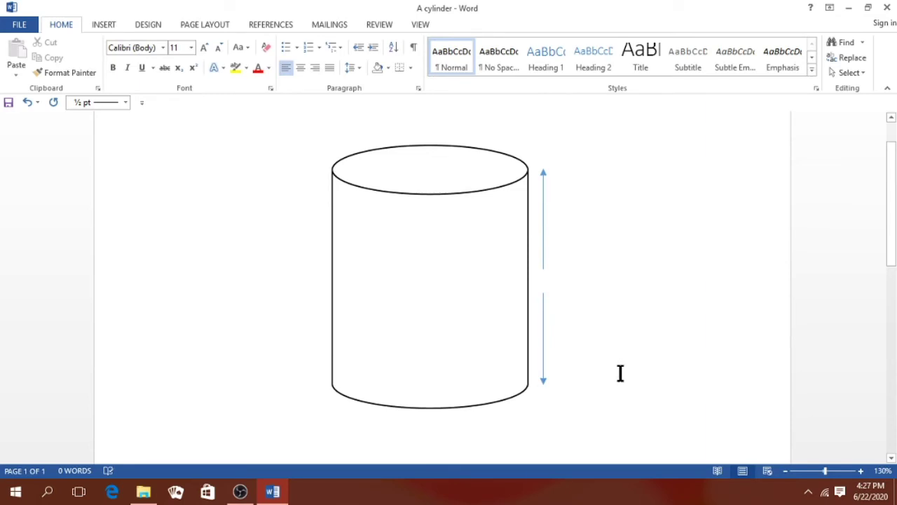
Set the upward arrow's outline to black with a weight of ¾ pt
{"action": "left_click", "coordinate": [543, 222]}
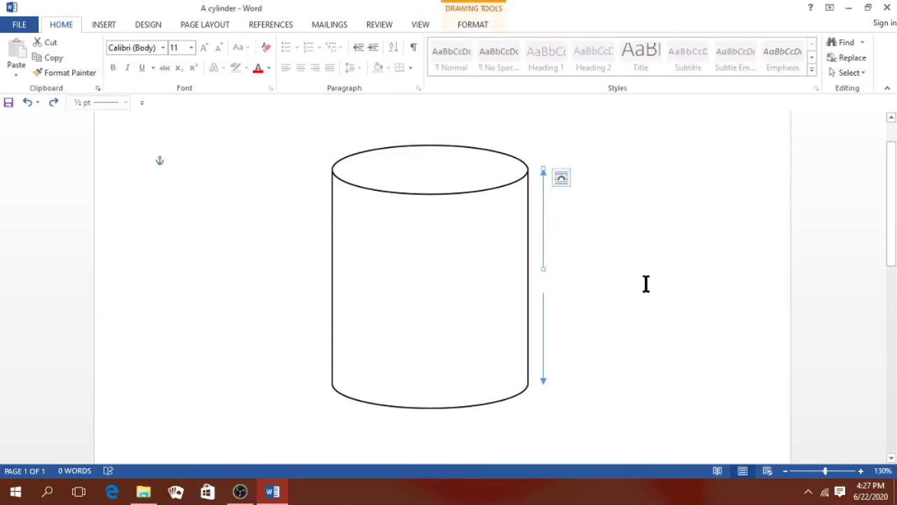
{"action": "left_click", "coordinate": [464, 28]}
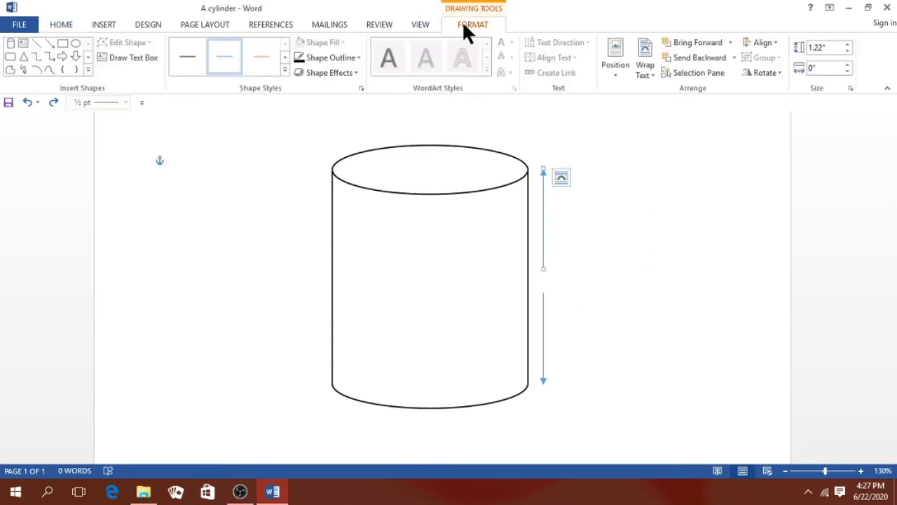
{"action": "left_click", "coordinate": [356, 57]}
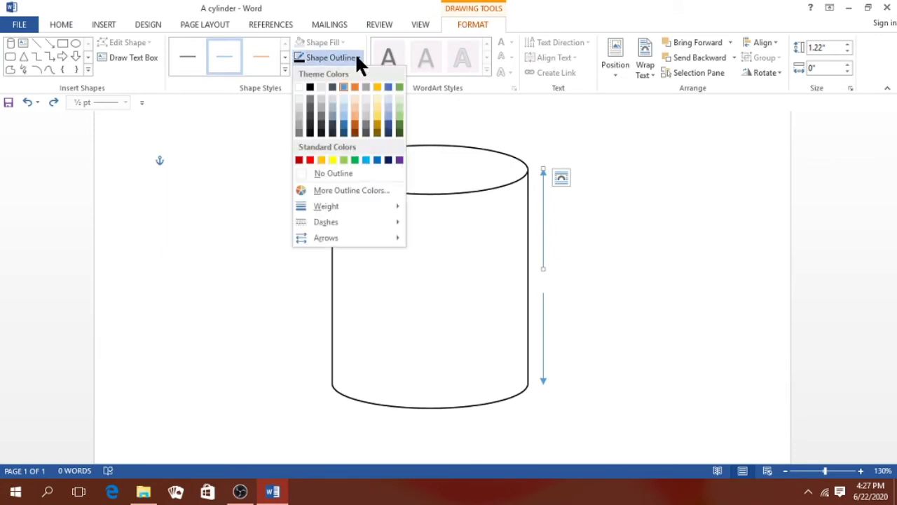
{"action": "left_click", "coordinate": [310, 86]}
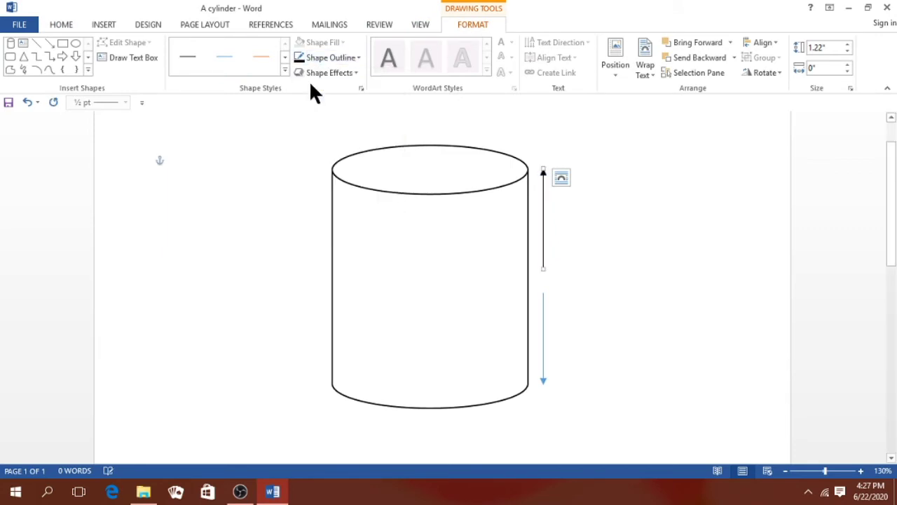
{"action": "left_click", "coordinate": [357, 58]}
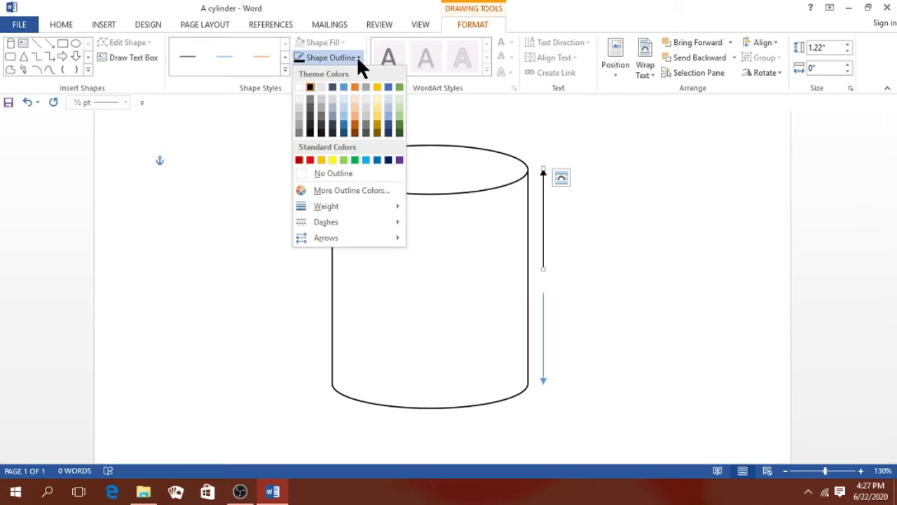
{"action": "mouse_move", "coordinate": [327, 204]}
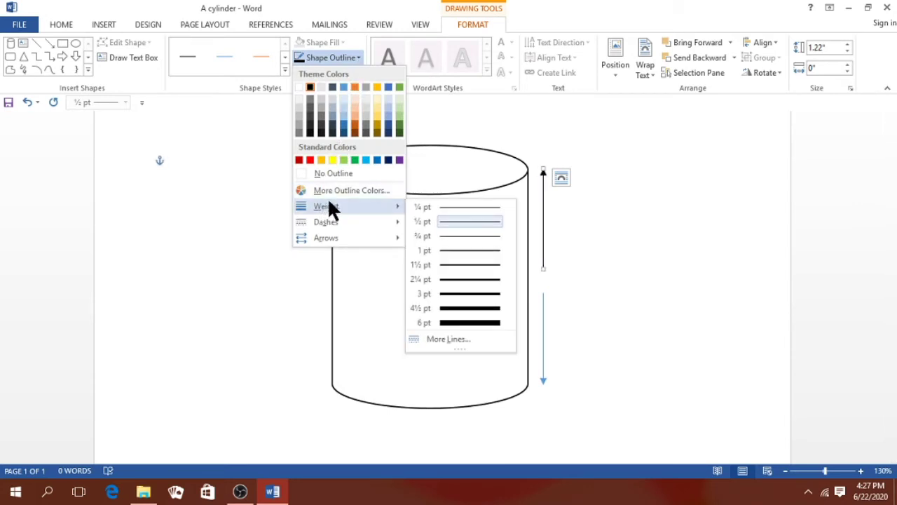
{"action": "left_click", "coordinate": [466, 237]}
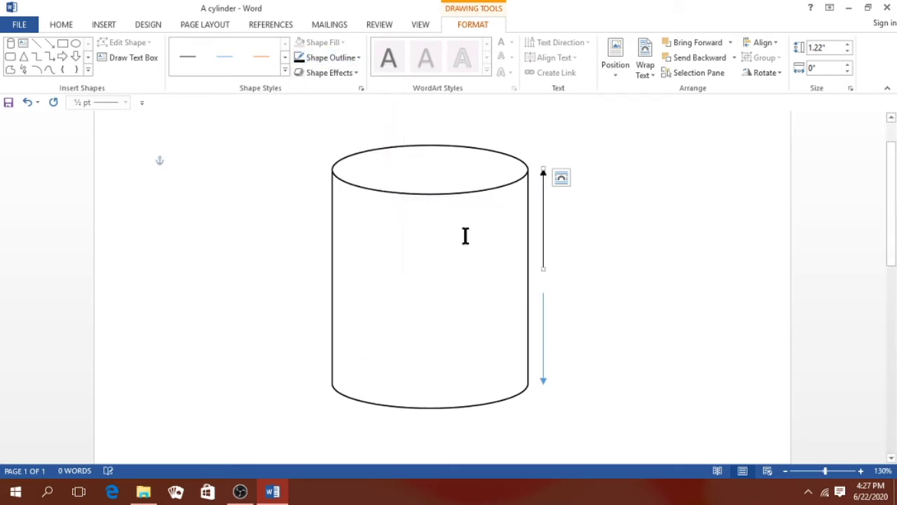
{"action": "left_click", "coordinate": [624, 243]}
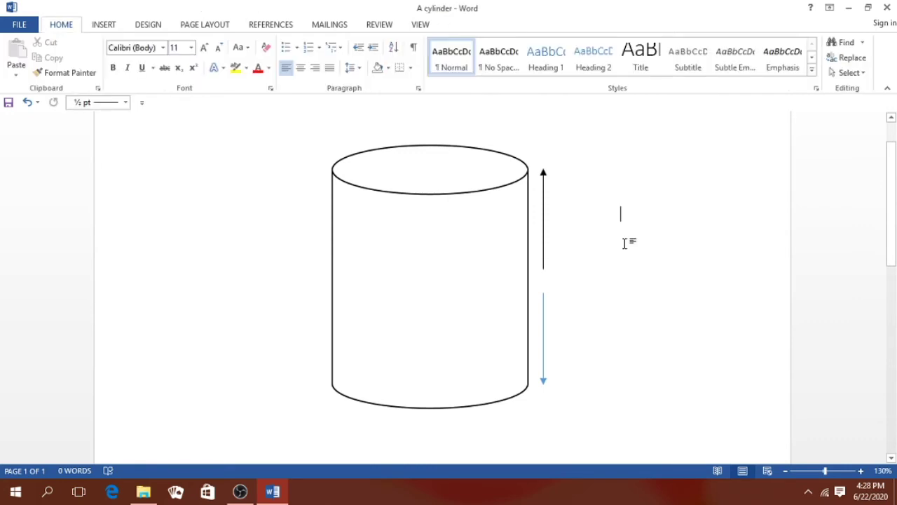
Set the downward arrow's outline to black with a weight of ¾ pt
{"action": "left_click", "coordinate": [540, 326]}
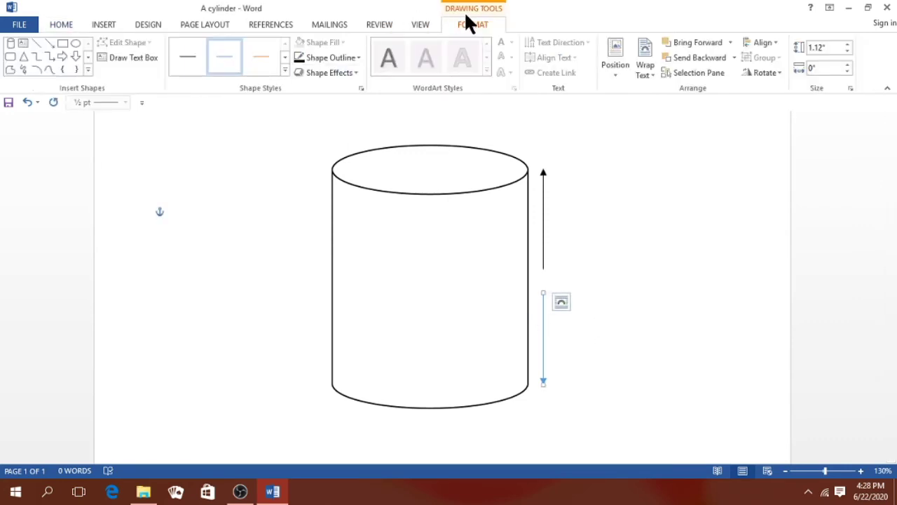
{"action": "left_click", "coordinate": [357, 54]}
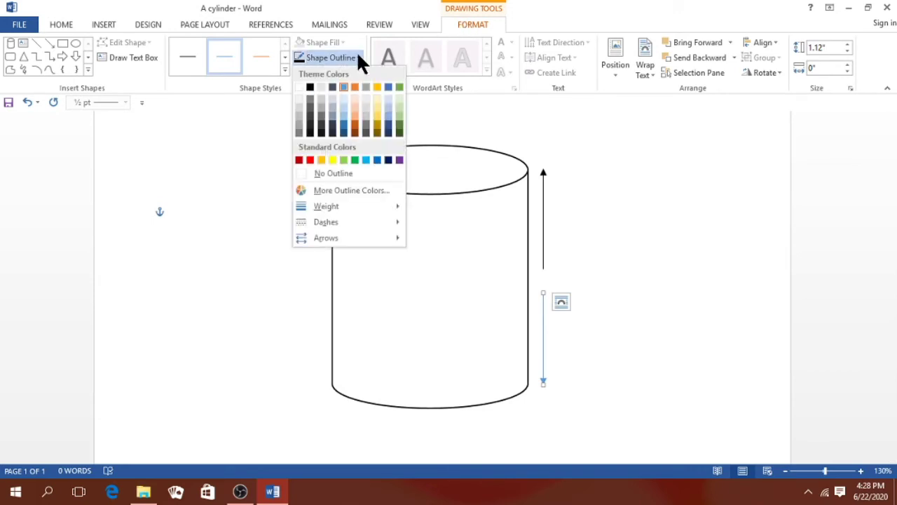
{"action": "left_click", "coordinate": [310, 89]}
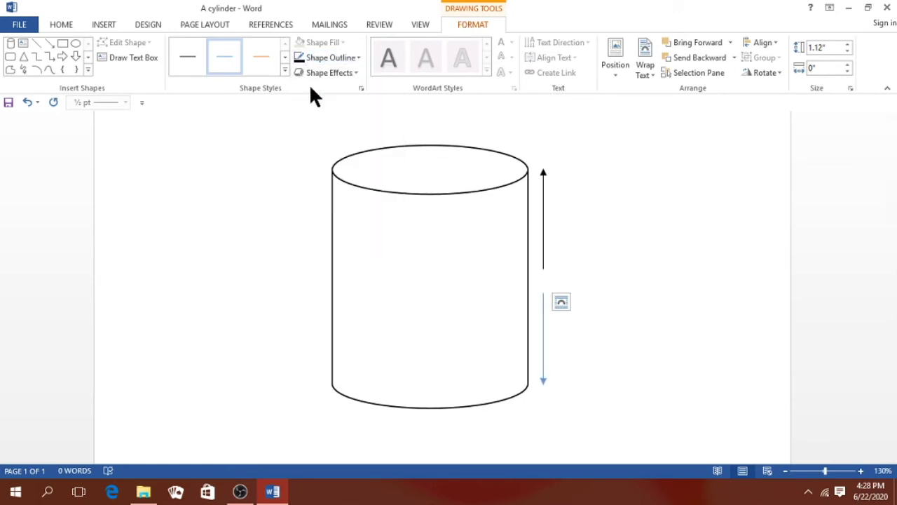
{"action": "left_click", "coordinate": [351, 55]}
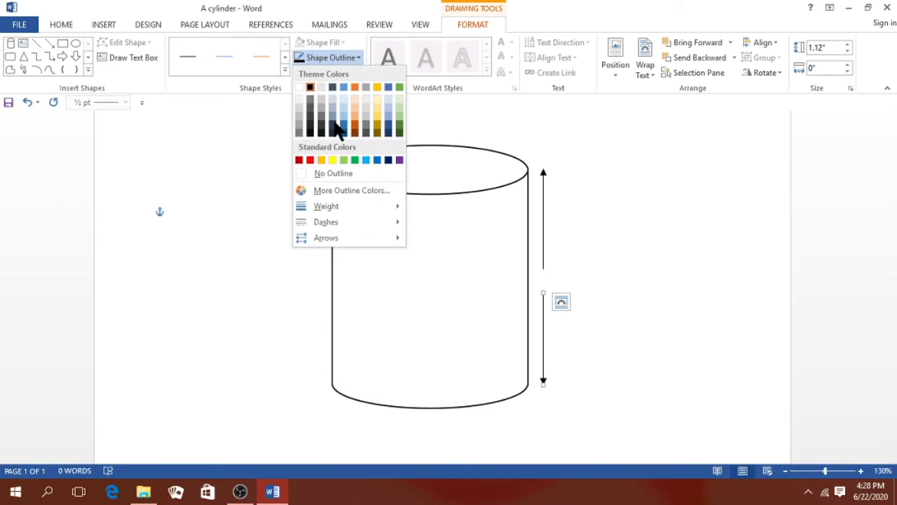
{"action": "mouse_move", "coordinate": [325, 204]}
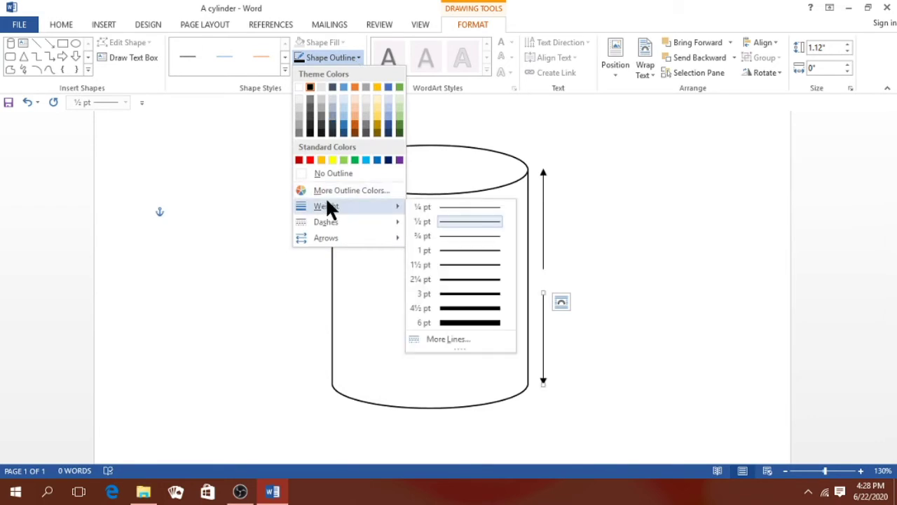
{"action": "left_click", "coordinate": [464, 234]}
{"action": "left_click", "coordinate": [676, 232]}
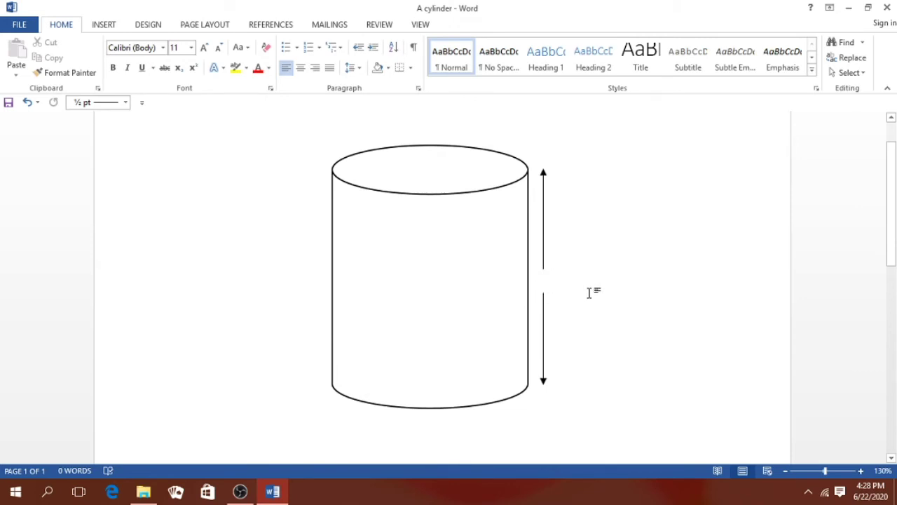
Add the label "h" in the gap between the two height arrows and shift the downward arrow slightly lower to clear it
{"action": "type", "text": "h"}
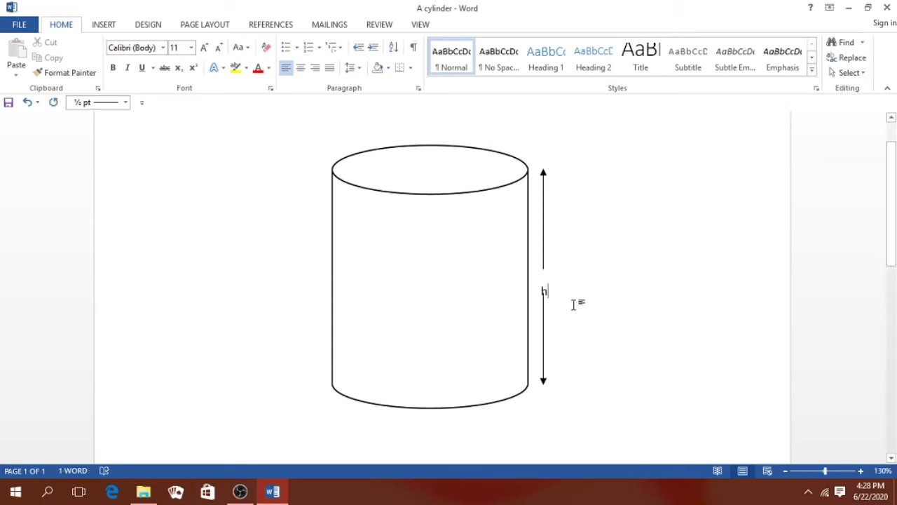
{"action": "left_click", "coordinate": [543, 305]}
{"action": "left_click", "coordinate": [544, 309]}
{"action": "left_click", "coordinate": [586, 261]}
{"action": "left_click_drag", "start_coordinate": [542, 299], "coordinate": [544, 304]}
{"action": "left_click", "coordinate": [579, 251]}
{"action": "left_click_drag", "start_coordinate": [541, 208], "coordinate": [539, 212]}
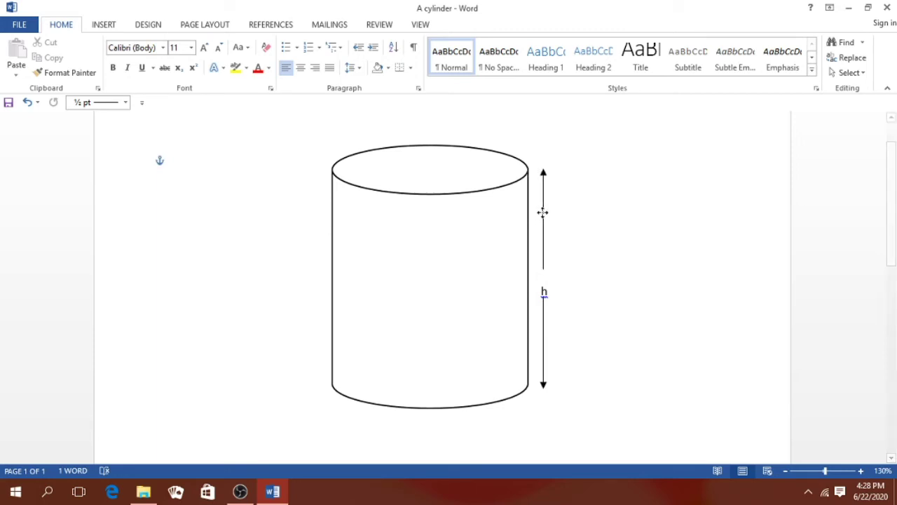
Draw a horizontal double-headed arrow about 1.22" long from the right edge of the cylinder's top rim to the centre of the ellipse
{"action": "left_click", "coordinate": [541, 213]}
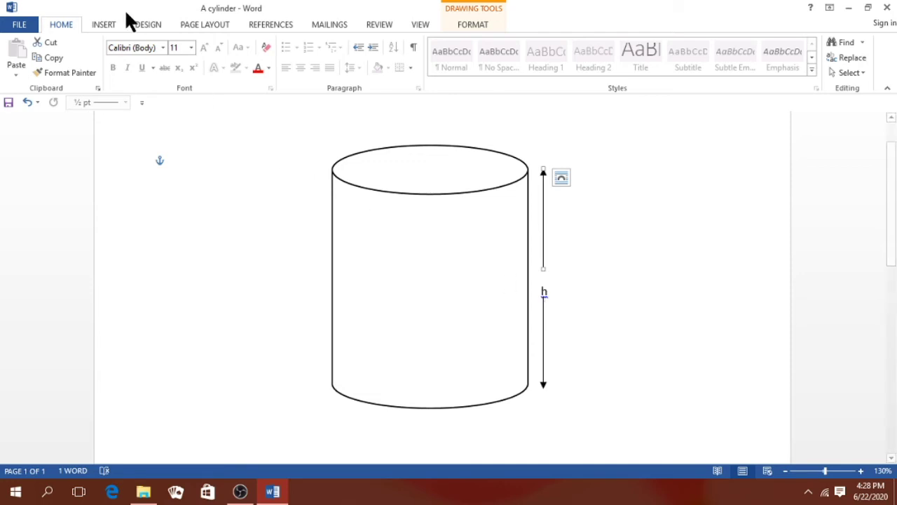
{"action": "left_click", "coordinate": [105, 25]}
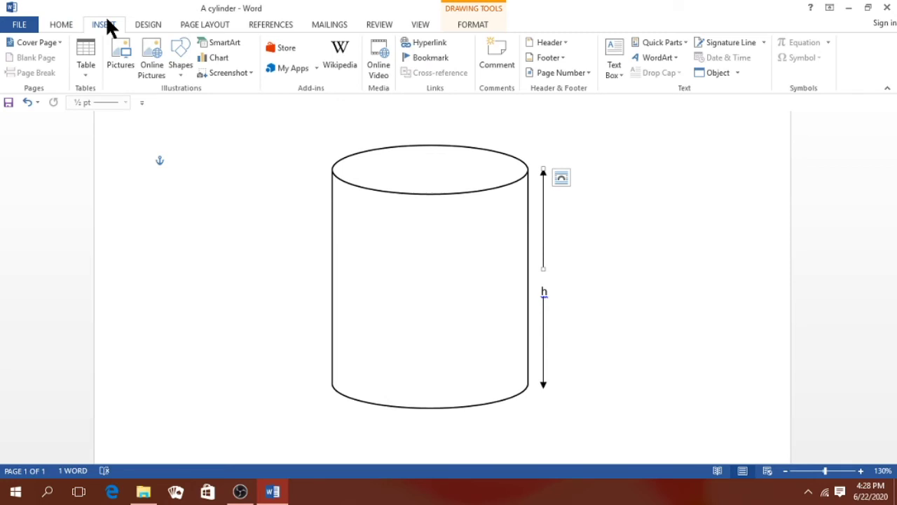
{"action": "left_click", "coordinate": [180, 70]}
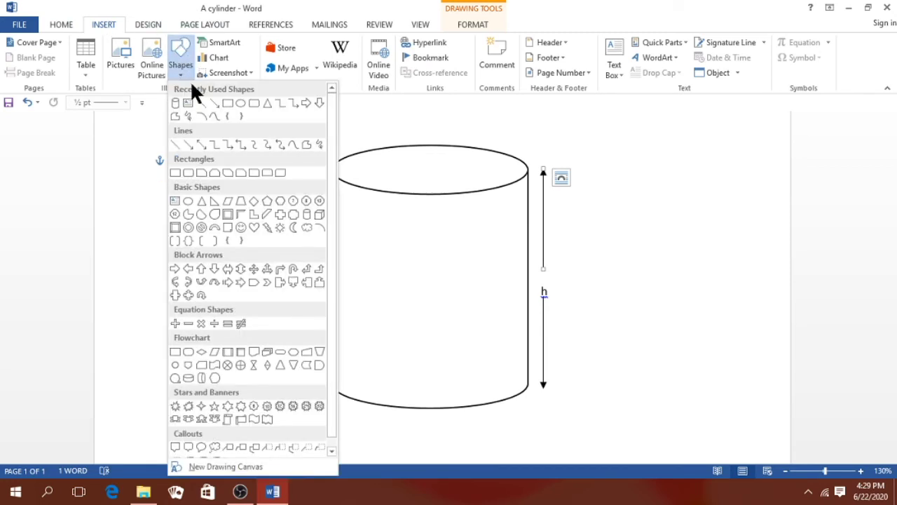
{"action": "left_click", "coordinate": [200, 144]}
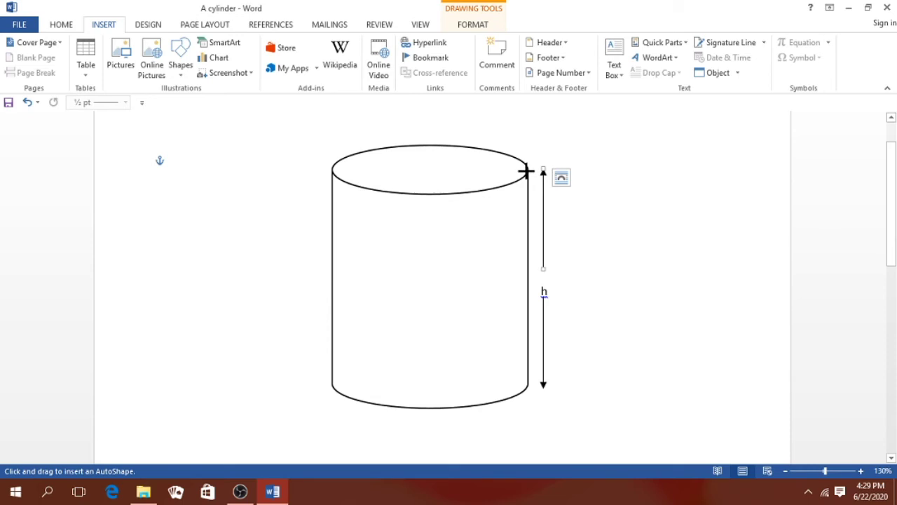
{"action": "left_click_drag", "start_coordinate": [526, 170], "coordinate": [427, 171]}
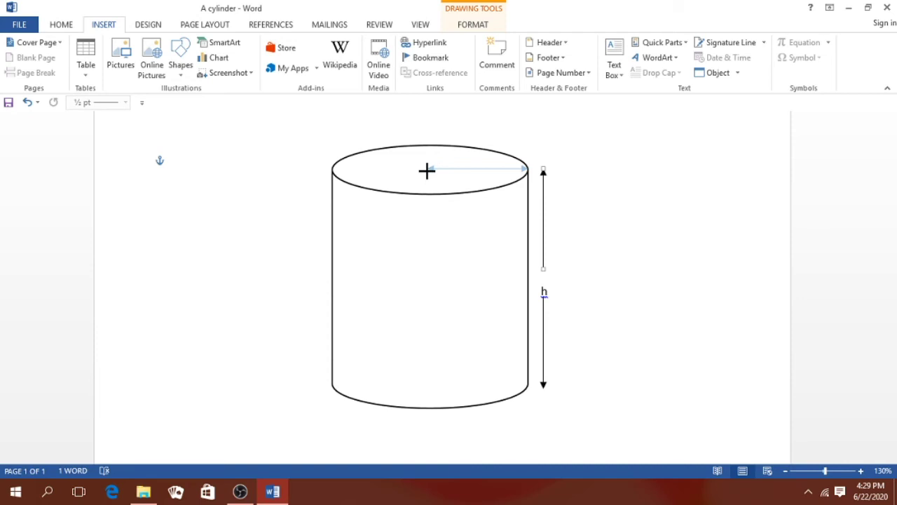
{"action": "left_click_drag", "start_coordinate": [426, 170], "coordinate": [428, 170]}
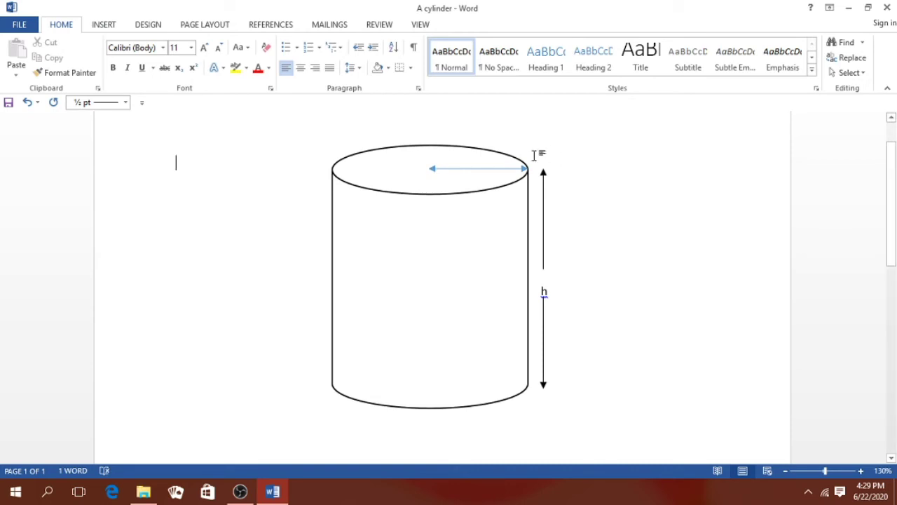
Set the radius arrow's outline to black with a weight of ¾ pt
{"action": "left_click", "coordinate": [474, 168]}
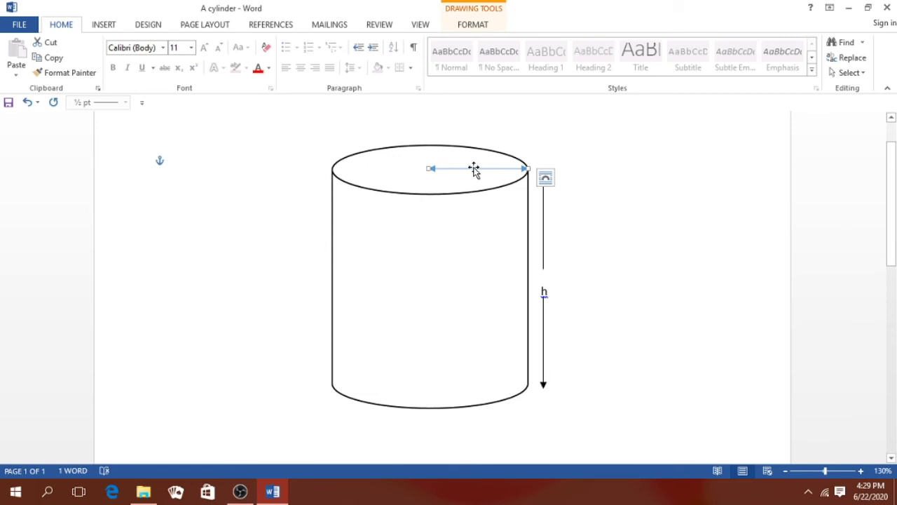
{"action": "left_click", "coordinate": [467, 27]}
{"action": "left_click", "coordinate": [347, 58]}
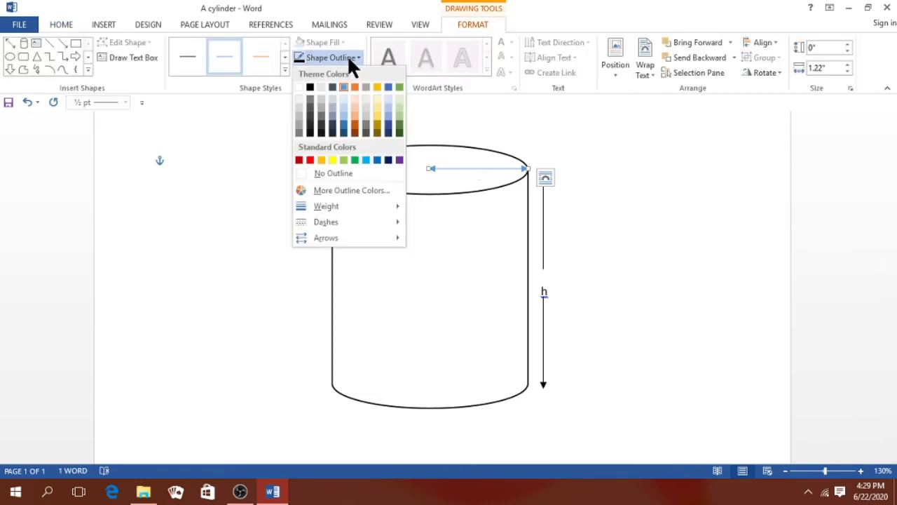
{"action": "left_click", "coordinate": [308, 87]}
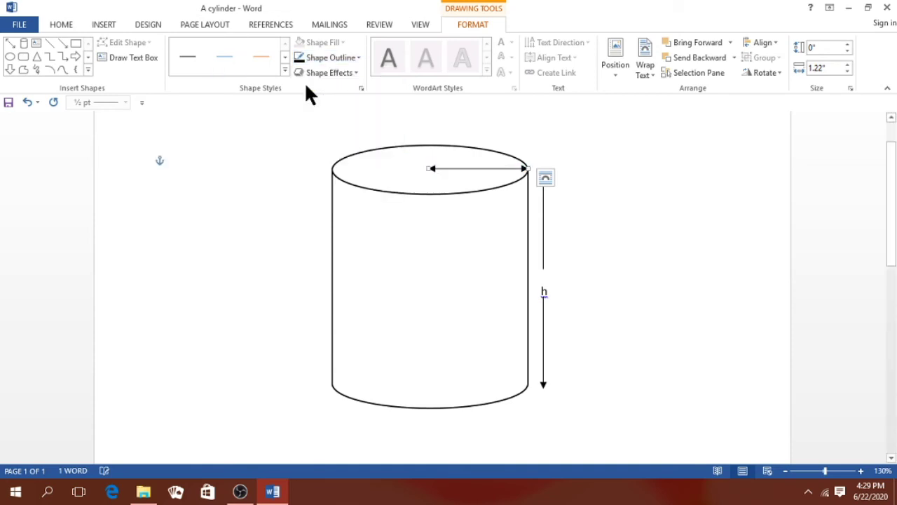
{"action": "left_click", "coordinate": [357, 60]}
{"action": "mouse_move", "coordinate": [339, 204]}
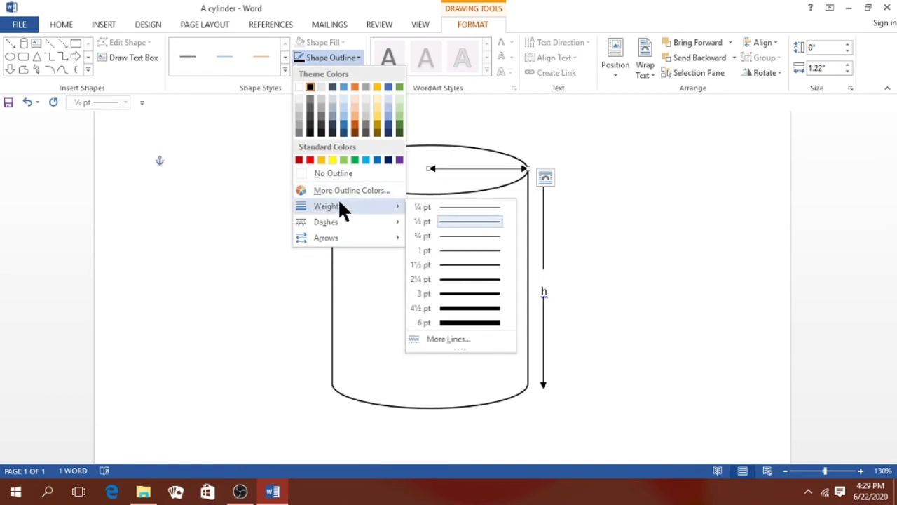
{"action": "left_click", "coordinate": [455, 241]}
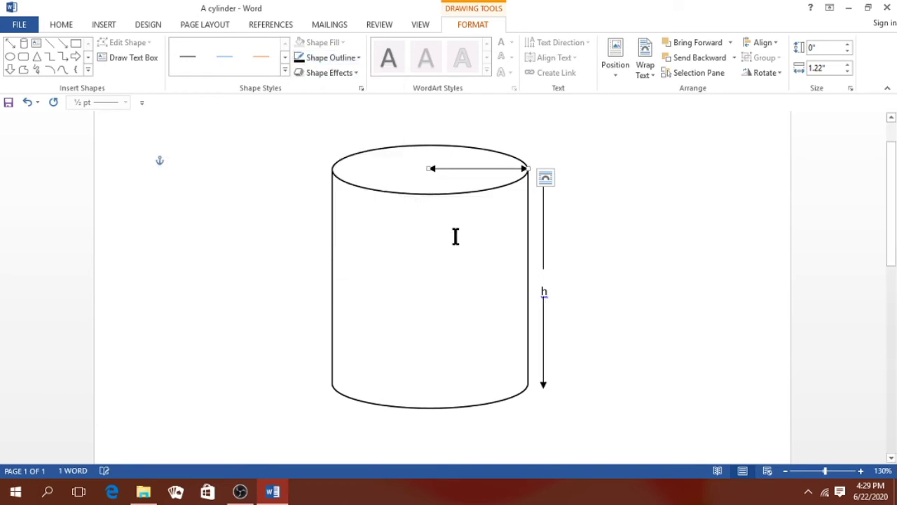
{"action": "left_click", "coordinate": [609, 213]}
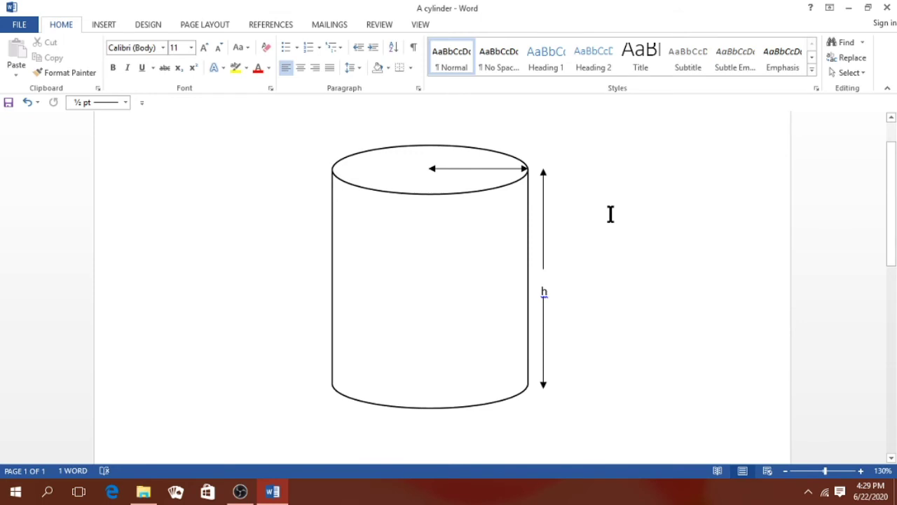
Add the label "r" just above the radius arrow inside the cylinder's top ellipse
{"action": "left_click", "coordinate": [486, 161]}
{"action": "type", "text": "h"}
{"action": "left_click", "coordinate": [497, 162]}
{"action": "key", "text": "BackSpace"}
{"action": "type", "text": "r"}
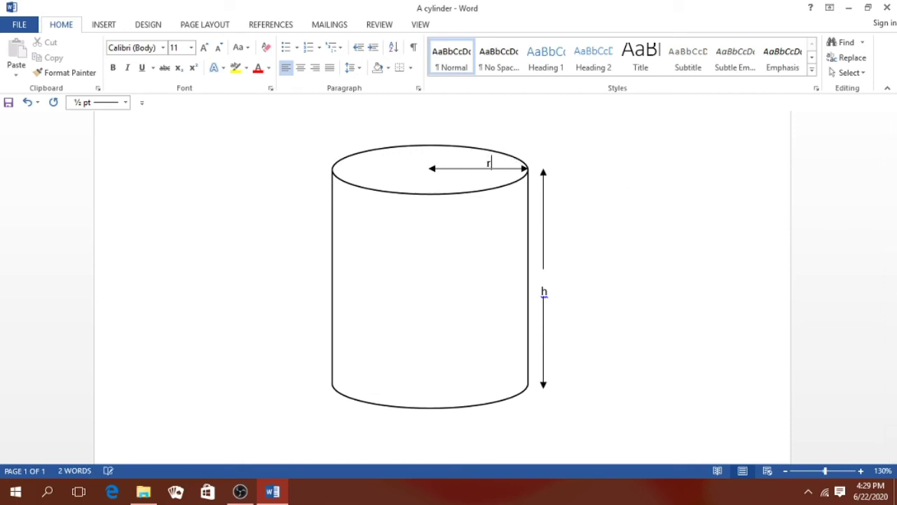
{"action": "left_click", "coordinate": [644, 193]}
Group the cylinder, the radius arrow and both height arrows into one object
{"action": "left_click", "coordinate": [438, 150]}
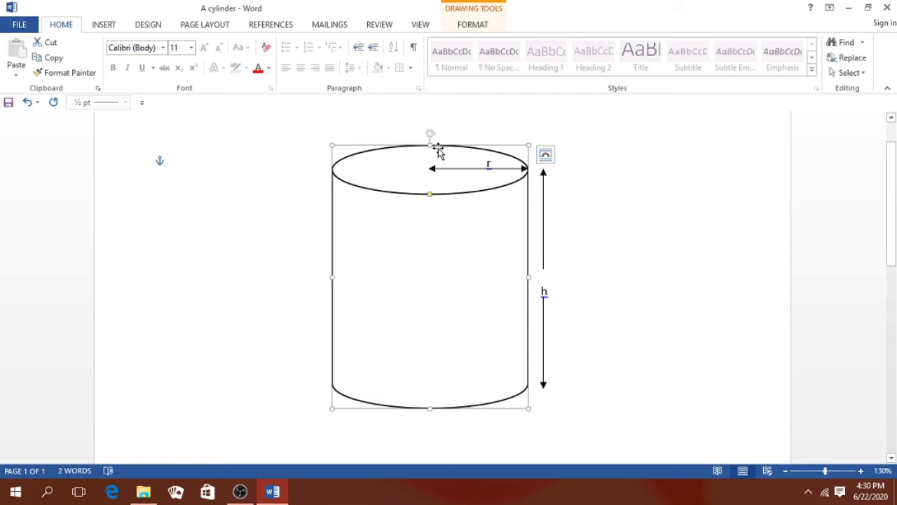
{"action": "left_click", "coordinate": [470, 172]}
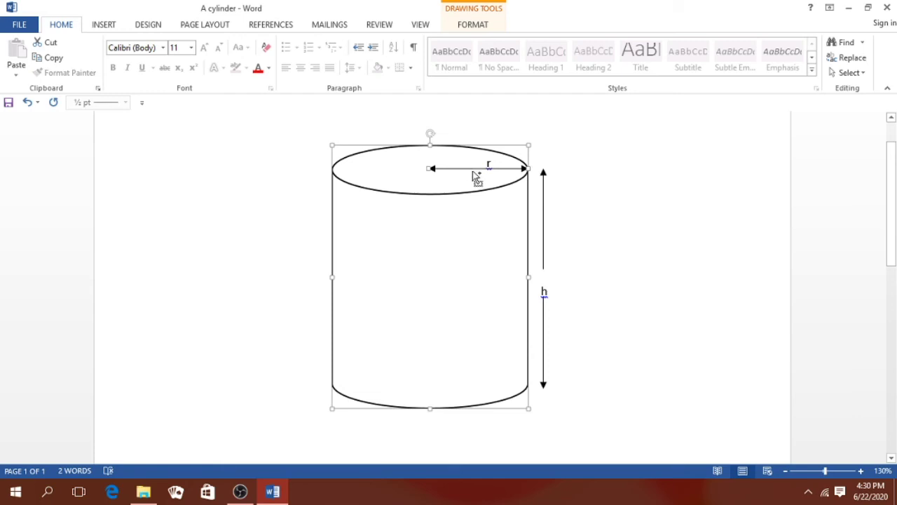
{"action": "left_click", "coordinate": [544, 222]}
{"action": "left_click", "coordinate": [544, 324], "text": "shift"}
{"action": "left_click", "coordinate": [543, 322]}
{"action": "left_click", "coordinate": [473, 26]}
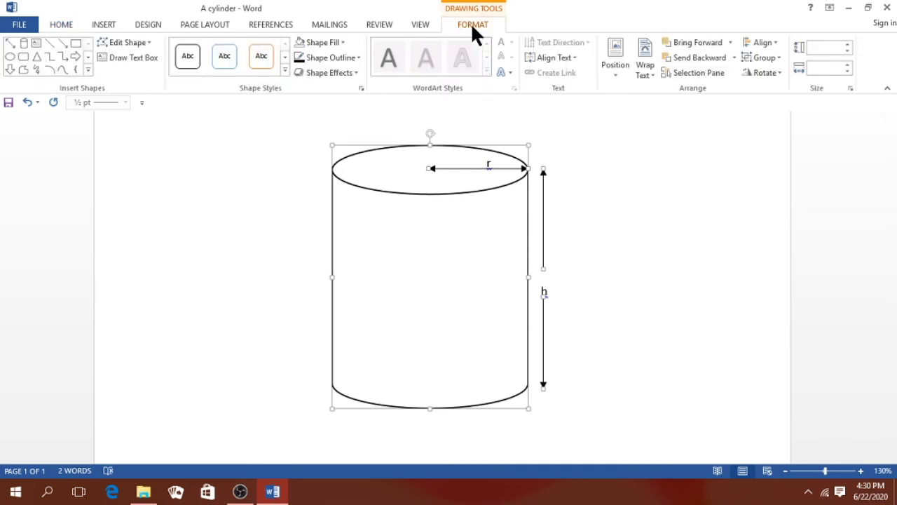
{"action": "left_click", "coordinate": [780, 59]}
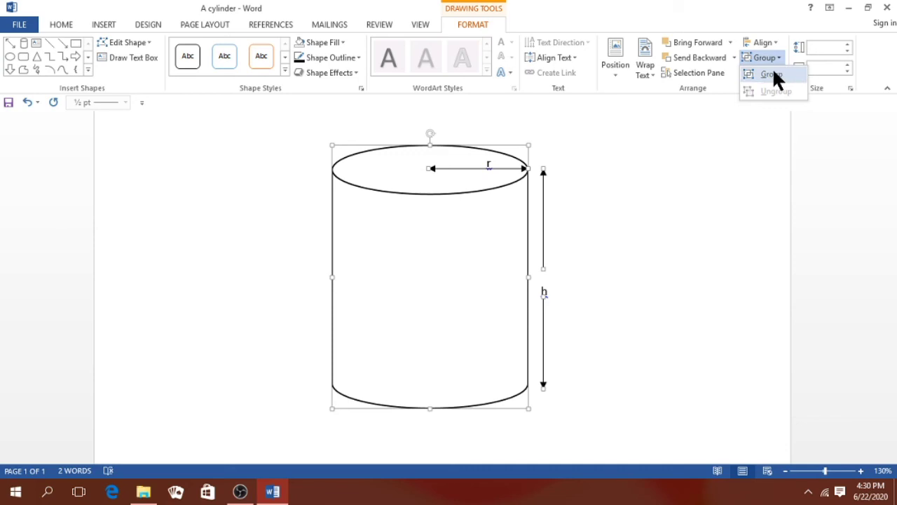
{"action": "left_click", "coordinate": [774, 70]}
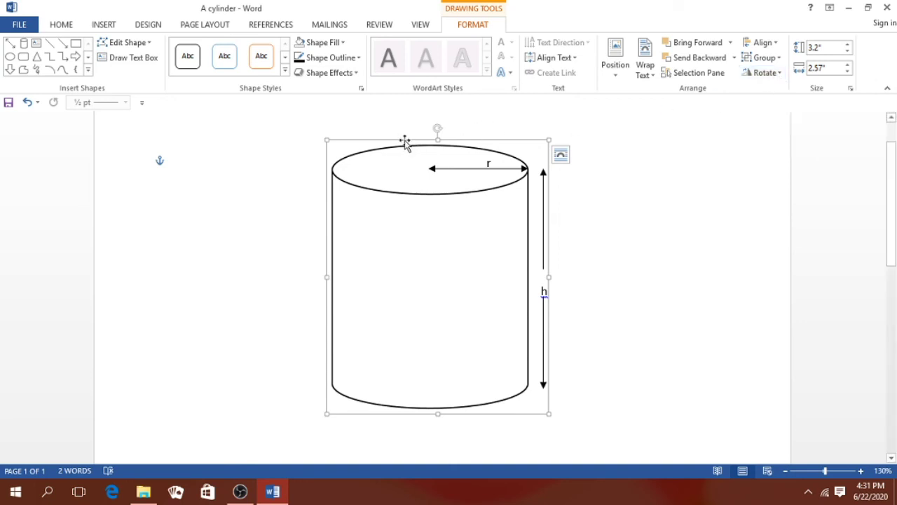
Try moving the grouped drawing slightly down the page, then return it to its place around the r and h labels
{"action": "left_click_drag", "start_coordinate": [428, 149], "coordinate": [422, 149]}
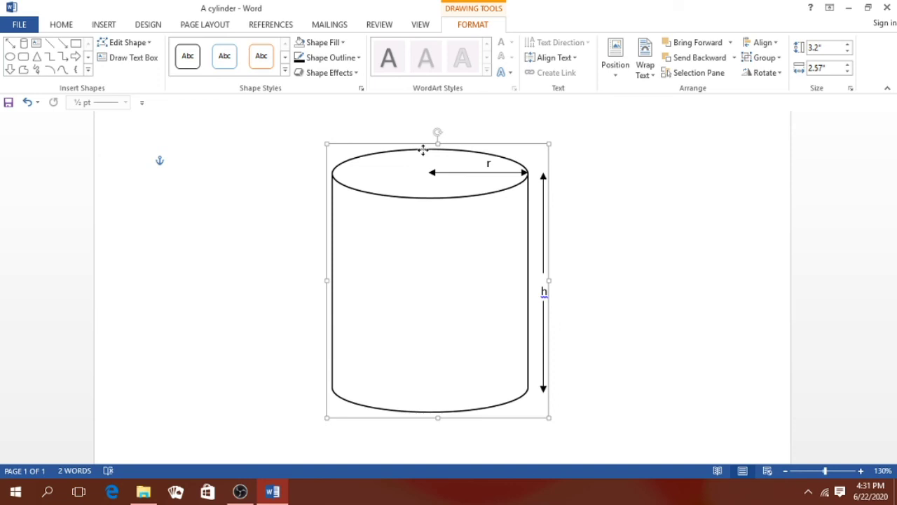
{"action": "left_click_drag", "start_coordinate": [423, 149], "coordinate": [429, 200]}
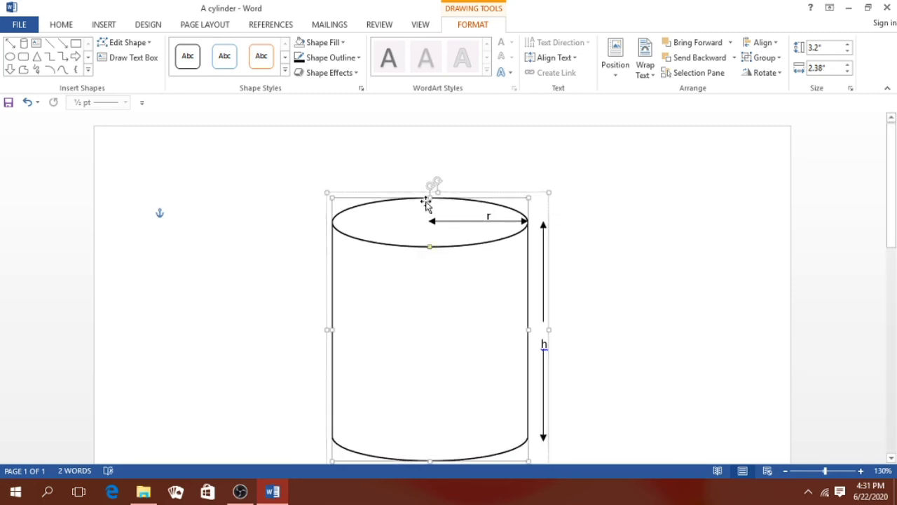
{"action": "left_click", "coordinate": [270, 236]}
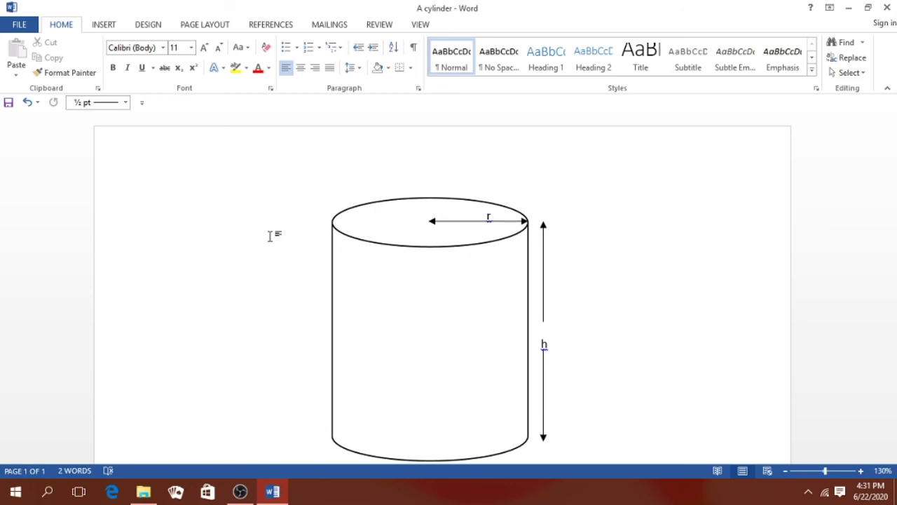
{"action": "mouse_move", "coordinate": [242, 493]}
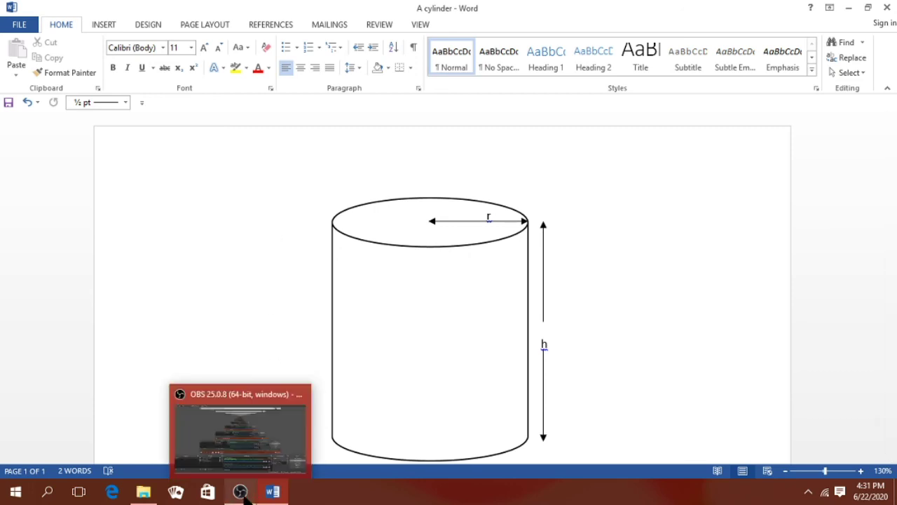